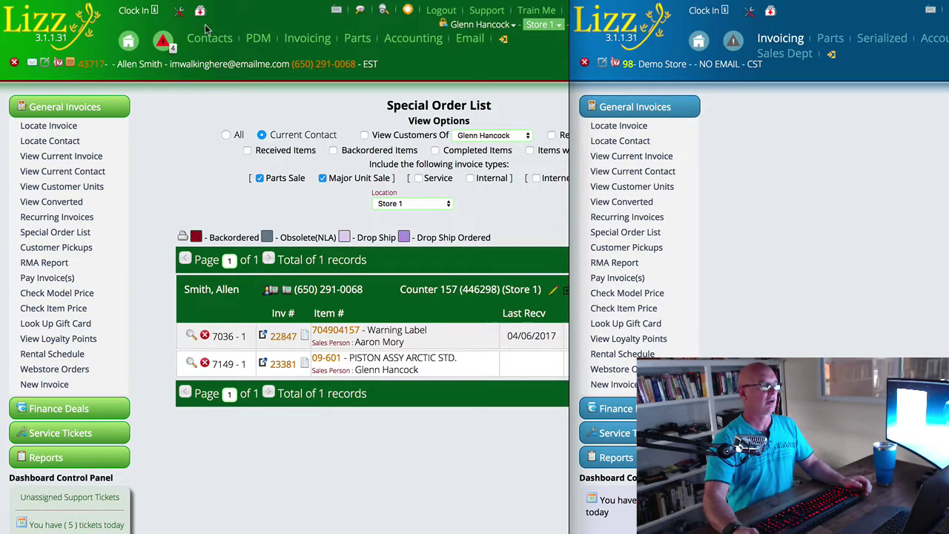
Create a new Parts Sale invoice for the current contact.
{"action": "left_click", "coordinate": [307, 38]}
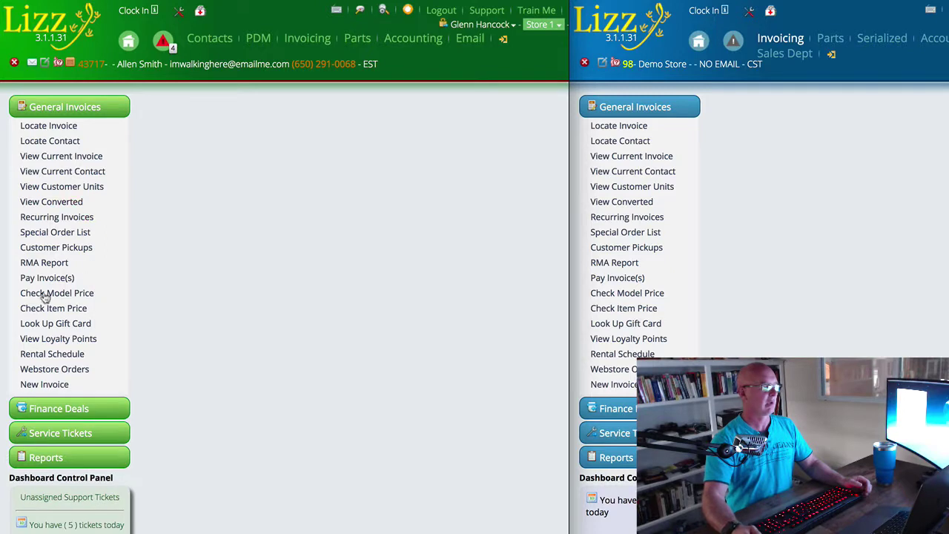
{"action": "left_click", "coordinate": [48, 384]}
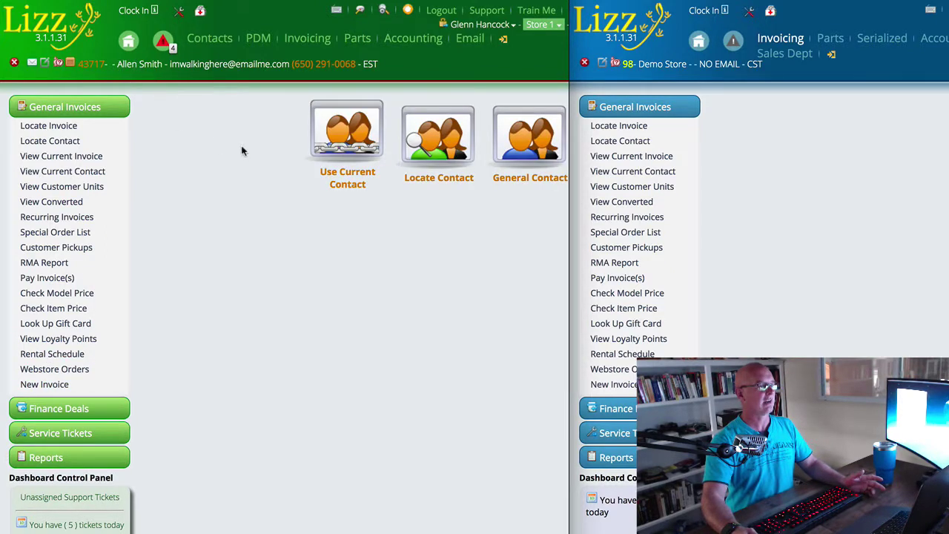
{"action": "left_click", "coordinate": [340, 174]}
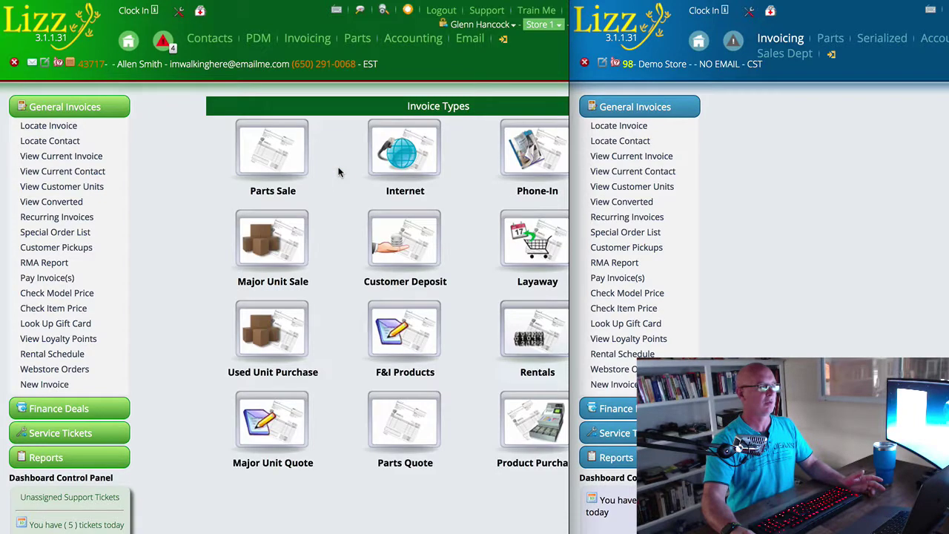
{"action": "left_click", "coordinate": [273, 152]}
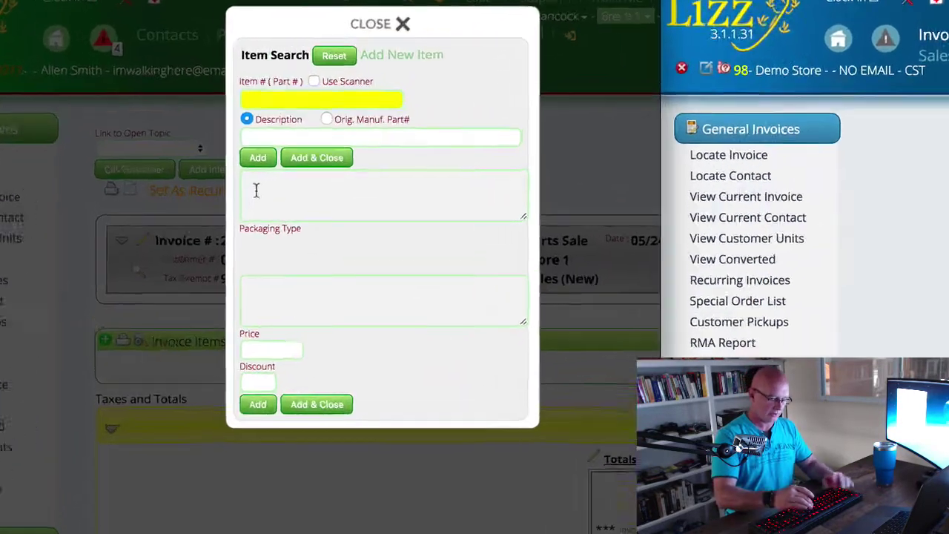
Add item 09-601, PISTON ASSY ARCTIC STD. from Parts Unlimited, to the invoice, sourcing quantity 1 from Trial Full 2 Store.
{"action": "type", "text": "09-"}
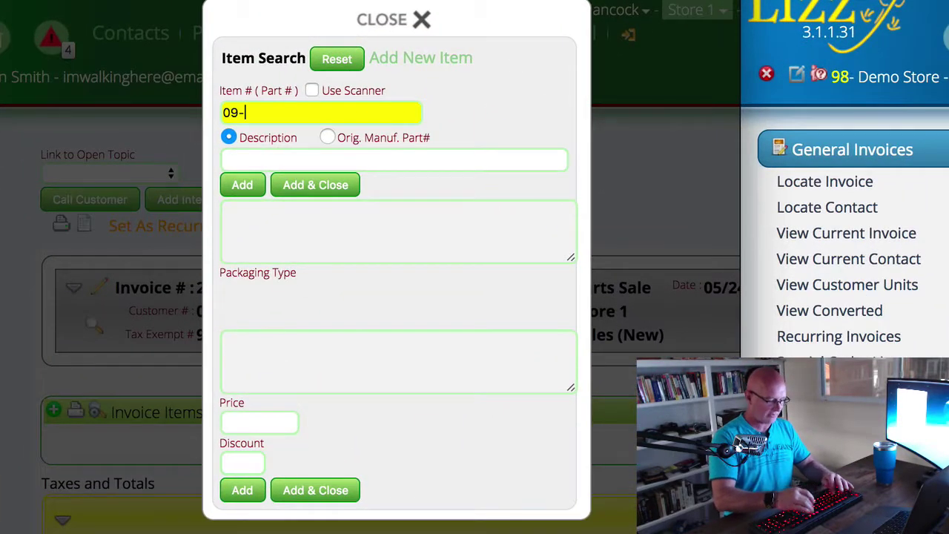
{"action": "type", "text": "601"}
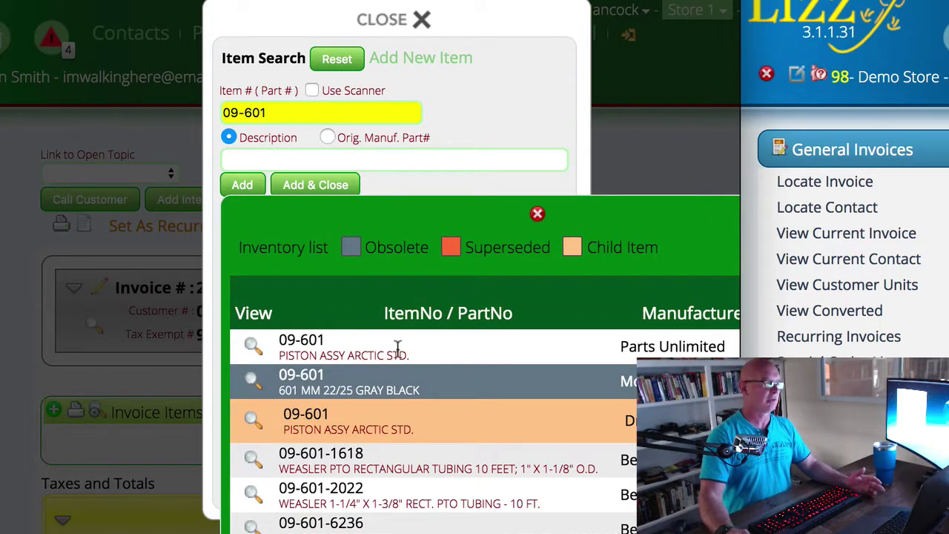
{"action": "left_click", "coordinate": [252, 346]}
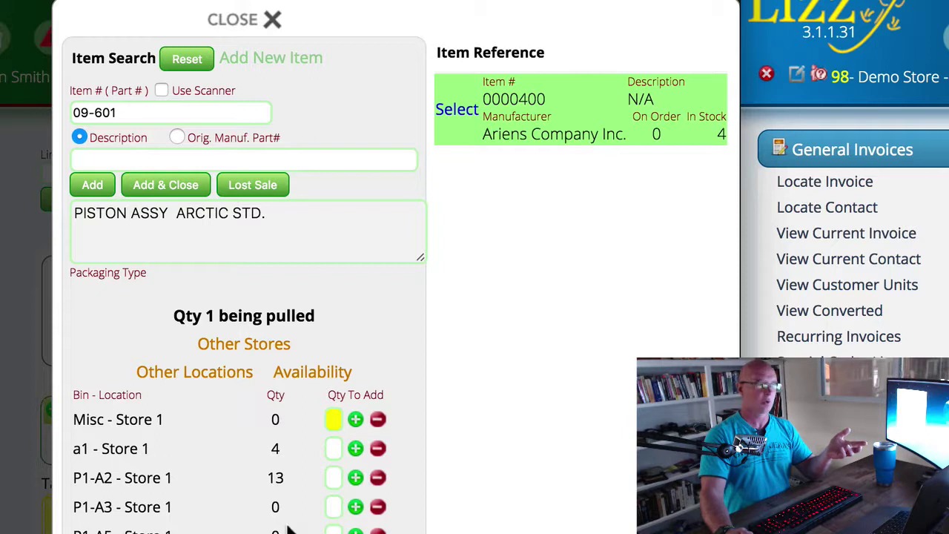
{"action": "left_click", "coordinate": [261, 347]}
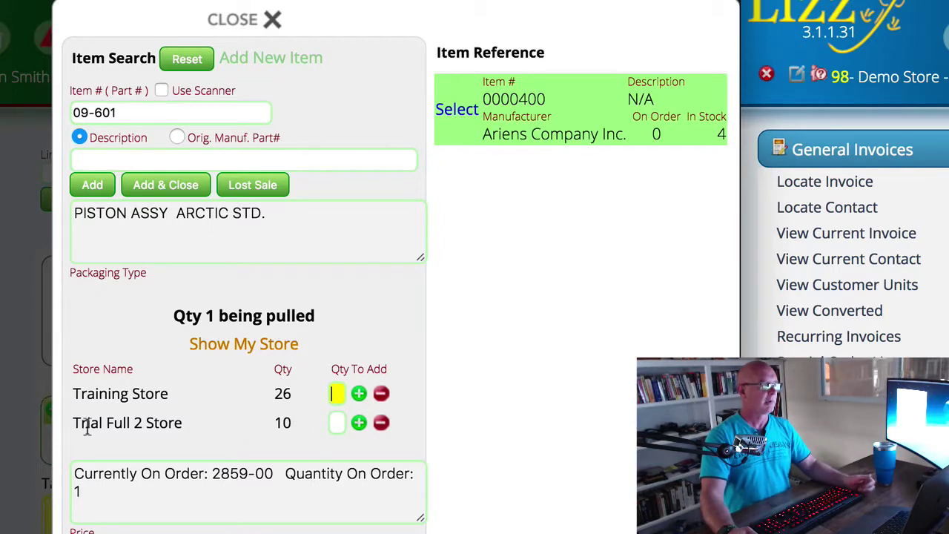
{"action": "left_click", "coordinate": [358, 423]}
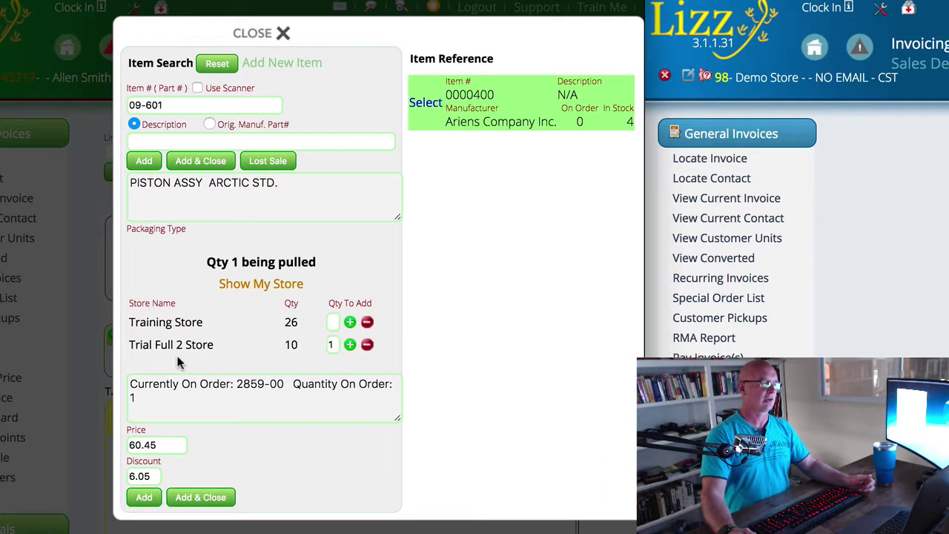
{"action": "left_click", "coordinate": [199, 497]}
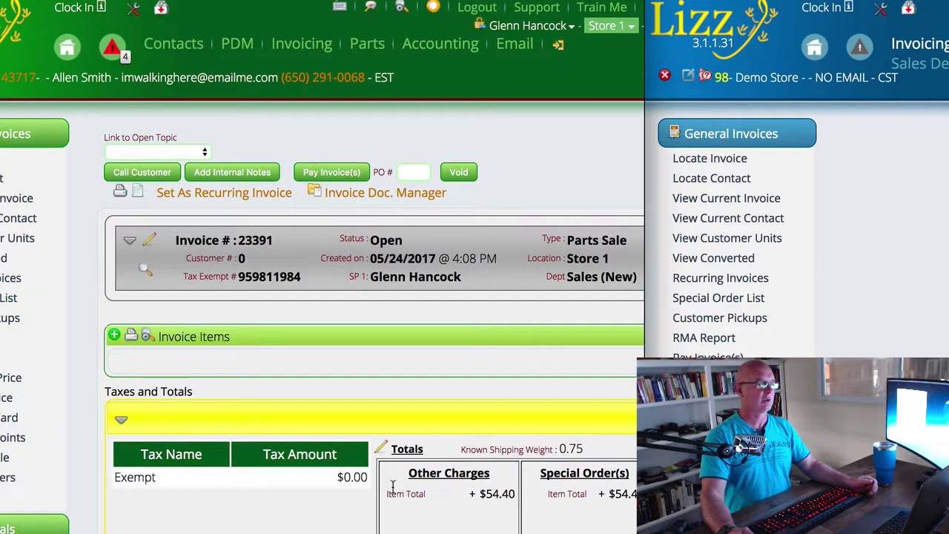
Pay the new parts sale invoice in full with $54.40 cash and process the payment.
{"action": "left_click", "coordinate": [137, 172]}
{"action": "left_click", "coordinate": [290, 360]}
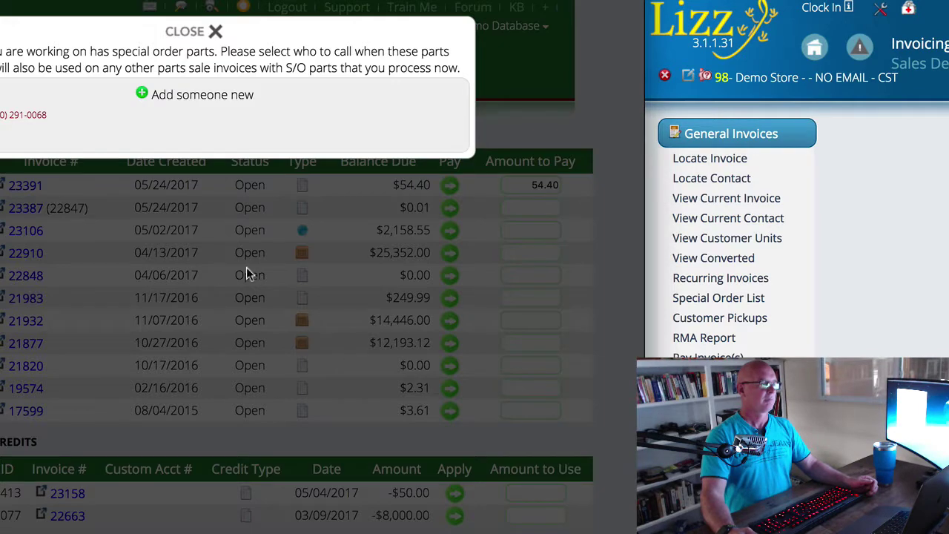
{"action": "key", "text": "Escape"}
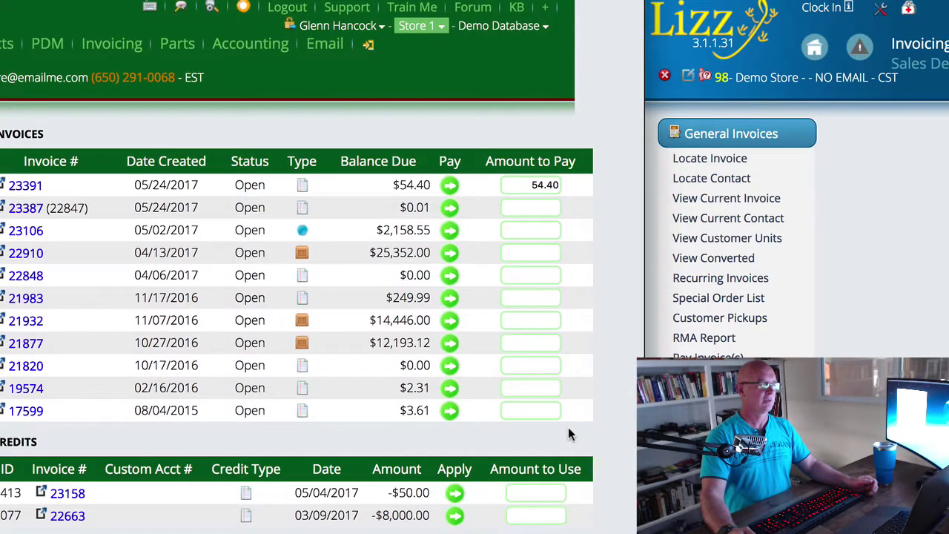
{"action": "scroll", "coordinate": [579, 390], "scroll_direction": "down", "scroll_amount": 3}
{"action": "scroll", "coordinate": [296, 222], "scroll_direction": "down", "scroll_amount": 1}
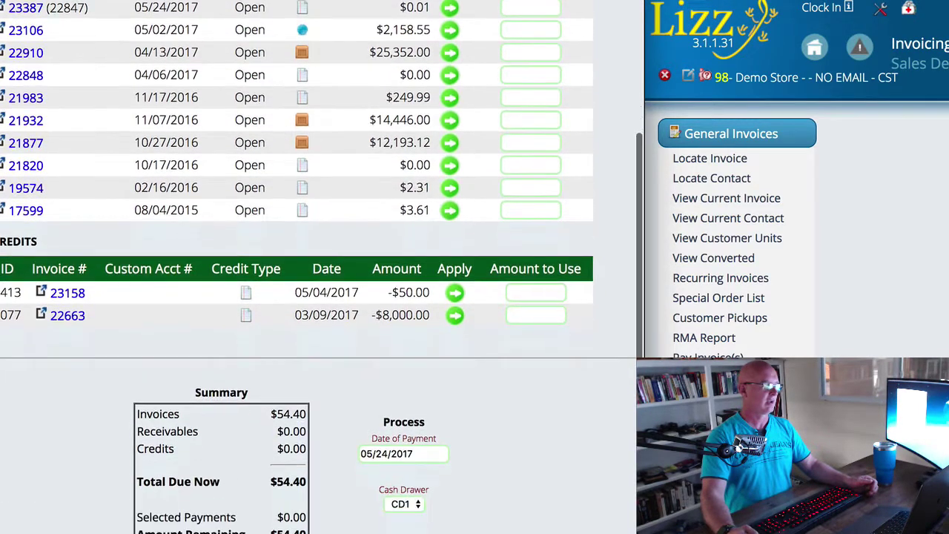
{"action": "left_click", "coordinate": [55, 450]}
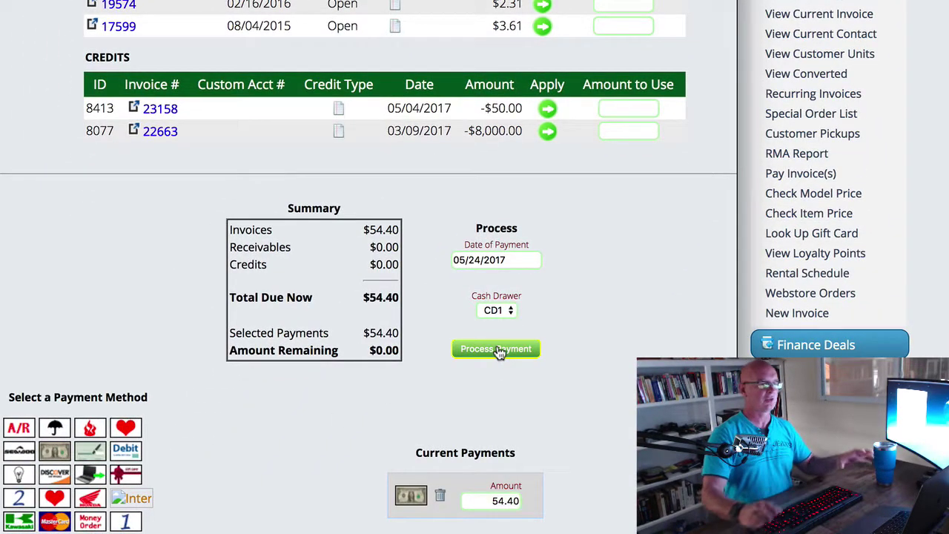
{"action": "left_click", "coordinate": [499, 350]}
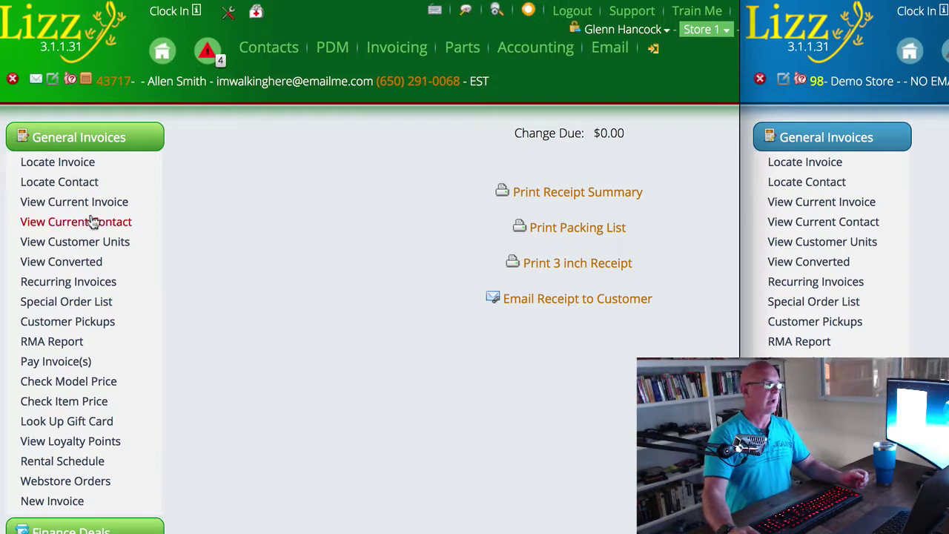
View the Special Order List for the current invoice only and expand the order details of item 09-601.
{"action": "left_click", "coordinate": [64, 304]}
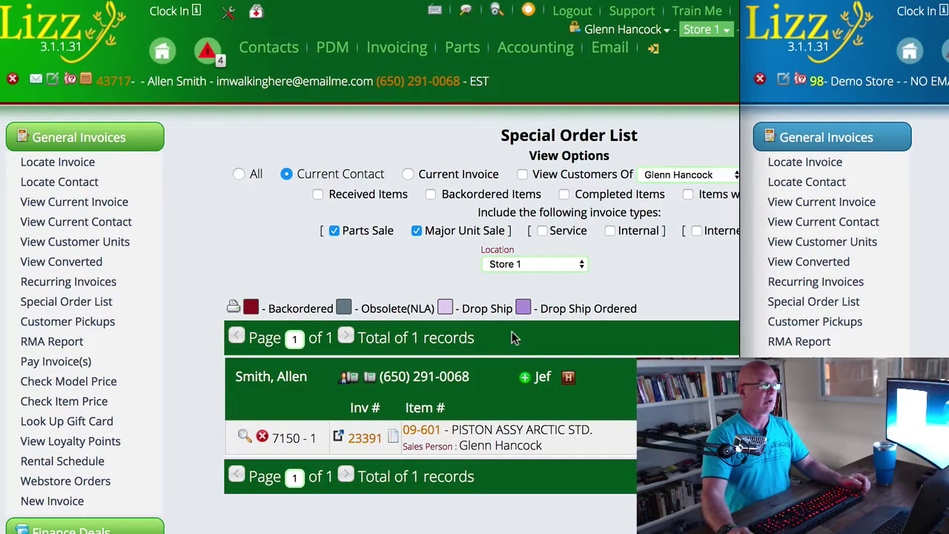
{"action": "left_click", "coordinate": [412, 174]}
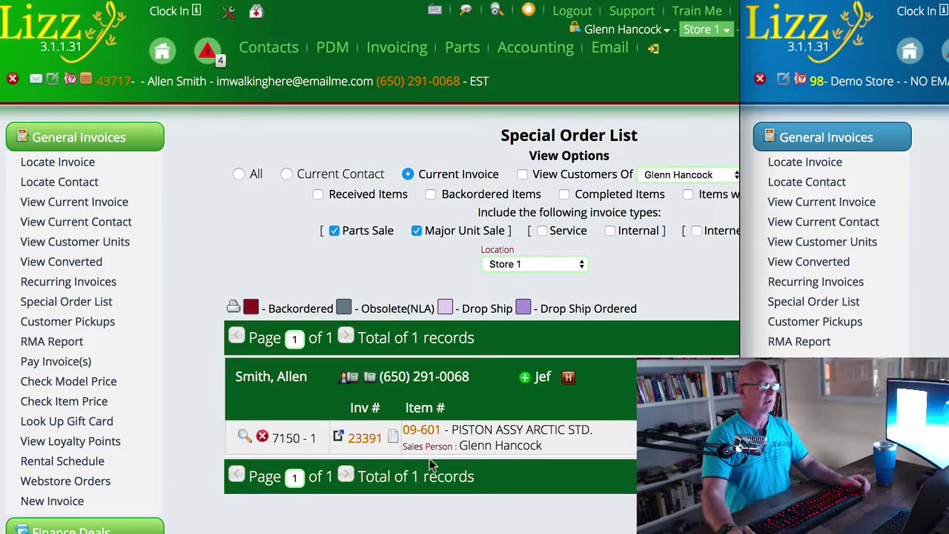
{"action": "left_click", "coordinate": [242, 438]}
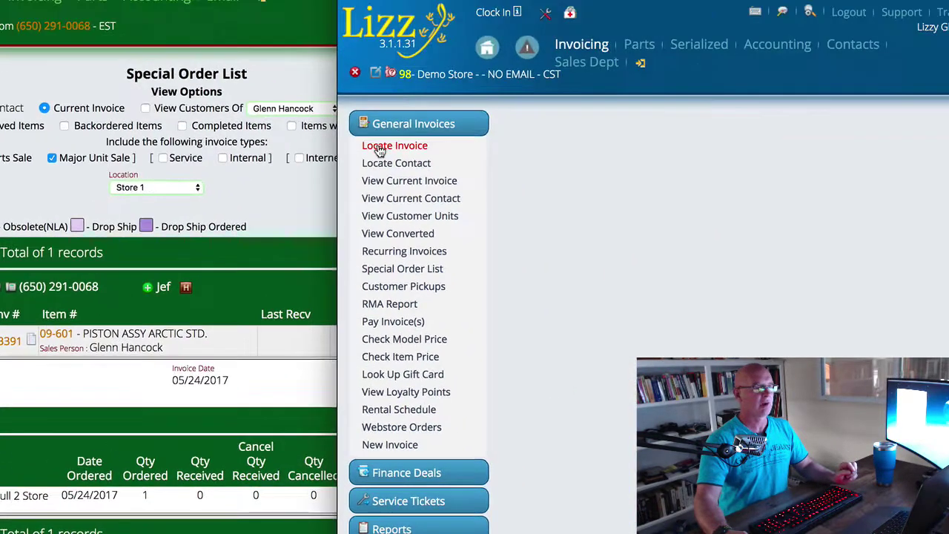
In the Trial Full 2 store's window, locate the newest processed Demo Store internet invoice and open it.
{"action": "left_click", "coordinate": [385, 146]}
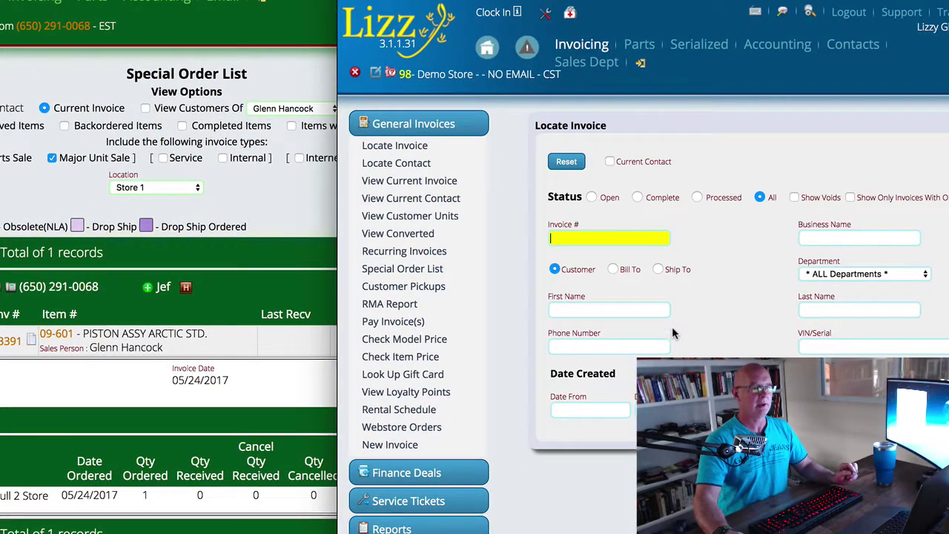
{"action": "scroll", "coordinate": [642, 297], "scroll_direction": "down", "scroll_amount": 1}
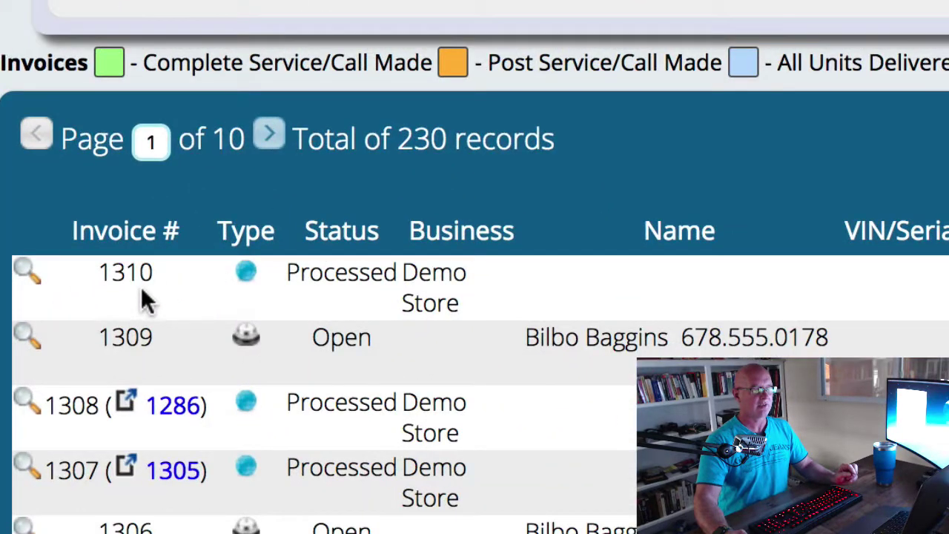
{"action": "left_click_drag", "start_coordinate": [295, 274], "coordinate": [472, 305]}
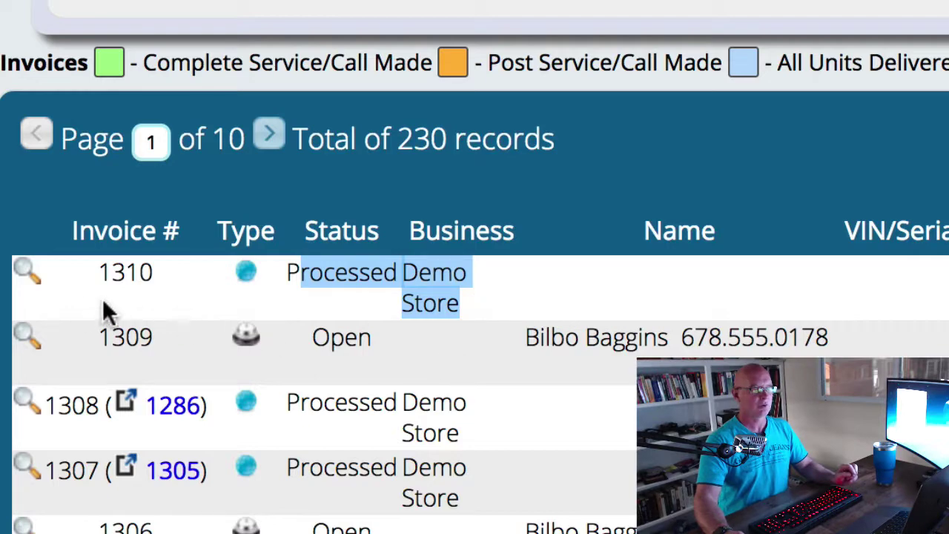
{"action": "left_click", "coordinate": [30, 283]}
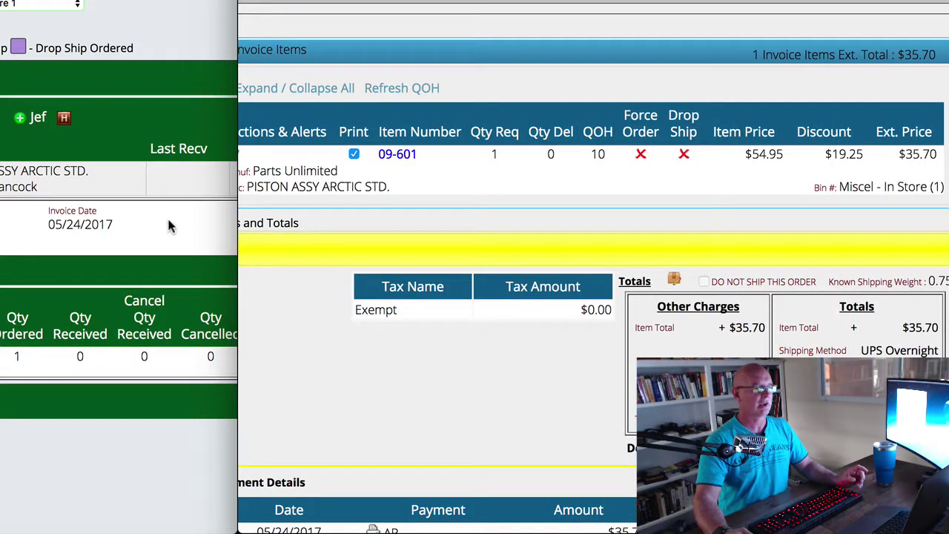
Examine the selling store's parts sale invoice alongside the supplying store's internet order, comparing their items, prices and totals.
{"action": "scroll", "coordinate": [166, 223], "scroll_direction": "right", "scroll_amount": 5}
{"action": "scroll", "coordinate": [119, 266], "scroll_direction": "left", "scroll_amount": 5}
{"action": "scroll", "coordinate": [118, 266], "scroll_direction": "up", "scroll_amount": 2}
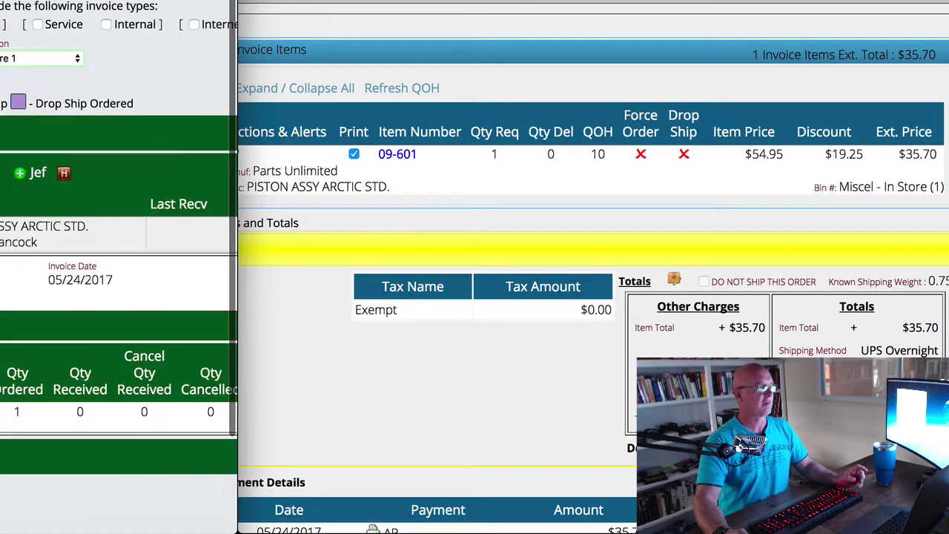
{"action": "scroll", "coordinate": [119, 267], "scroll_direction": "down", "scroll_amount": 5}
{"action": "scroll", "coordinate": [119, 266], "scroll_direction": "up", "scroll_amount": 3}
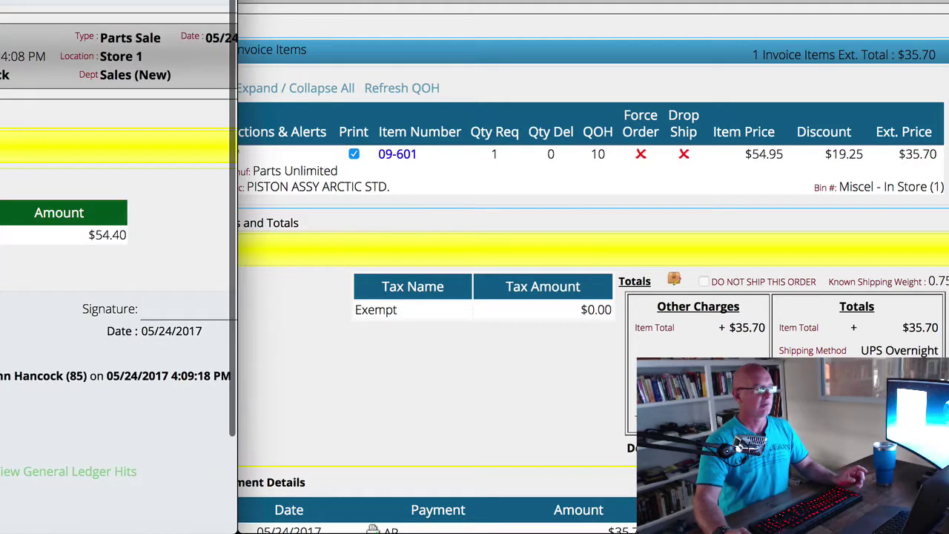
{"action": "scroll", "coordinate": [119, 267], "scroll_direction": "down", "scroll_amount": 1}
{"action": "scroll", "coordinate": [119, 267], "scroll_direction": "up", "scroll_amount": 3}
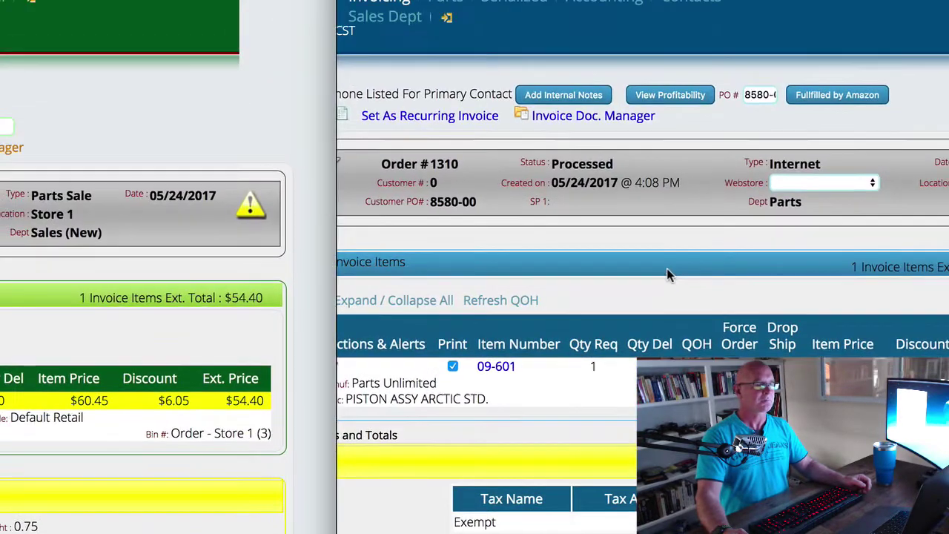
{"action": "scroll", "coordinate": [666, 268], "scroll_direction": "up", "scroll_amount": 2}
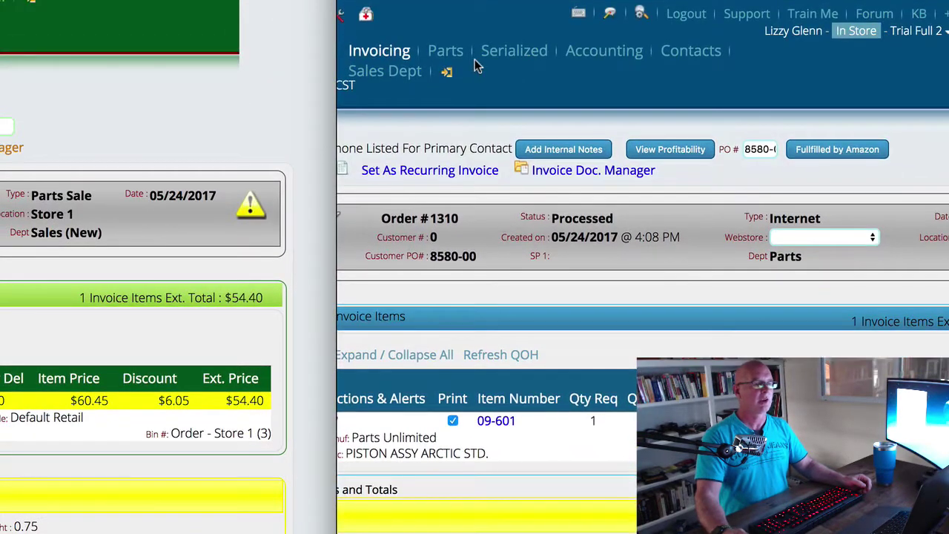
Process the supplying store's in-stock items for the current contact, pulling quantity 1 of item 09-601 from the Miscel bin.
{"action": "left_click", "coordinate": [441, 54]}
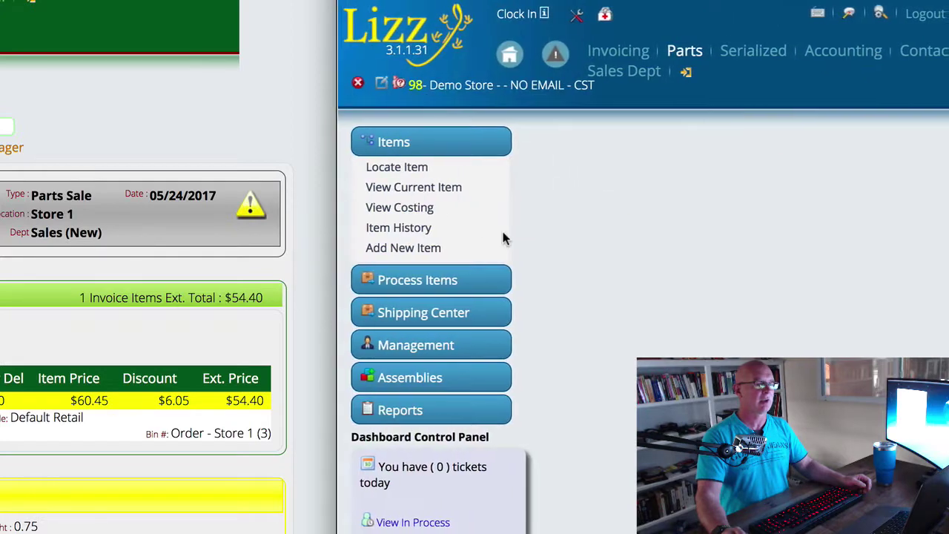
{"action": "left_click", "coordinate": [449, 281]}
{"action": "left_click", "coordinate": [424, 307]}
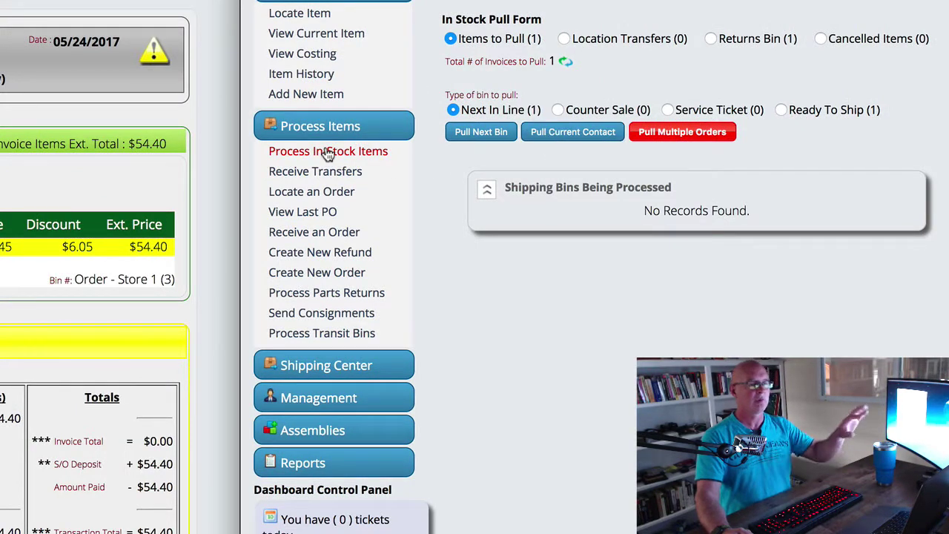
{"action": "left_click", "coordinate": [569, 134]}
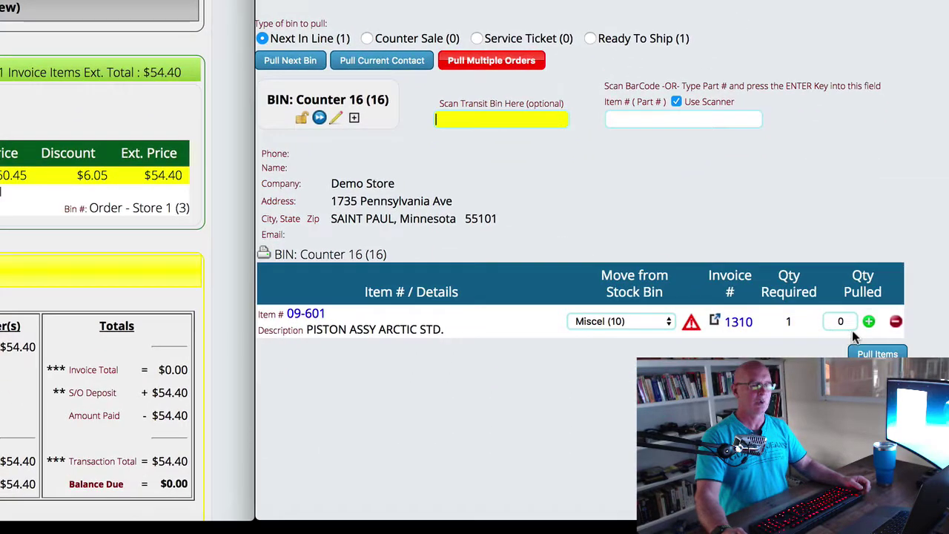
{"action": "left_click", "coordinate": [868, 323]}
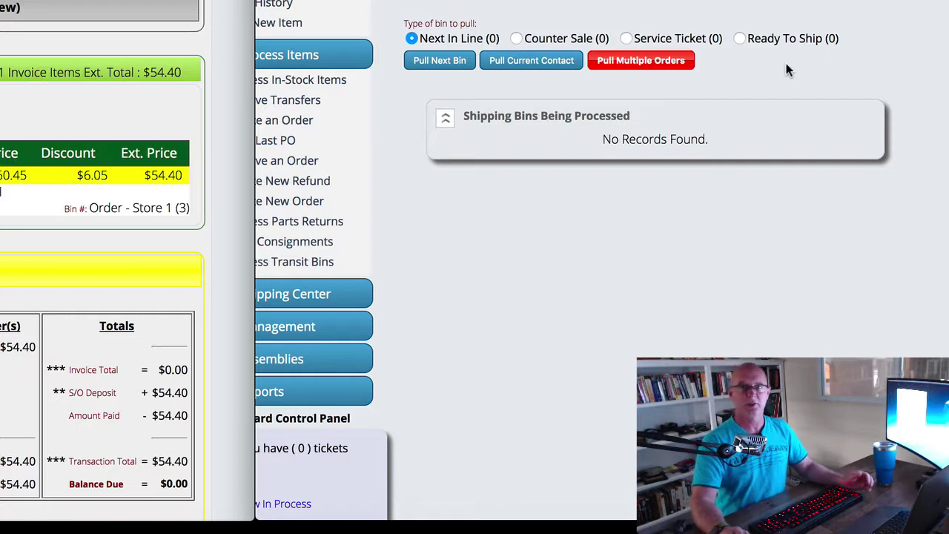
Ship the current contact's items from the supplying store, sending quantity 1 of item 09-601 in box 1.
{"action": "scroll", "coordinate": [787, 71], "scroll_direction": "left", "scroll_amount": 3}
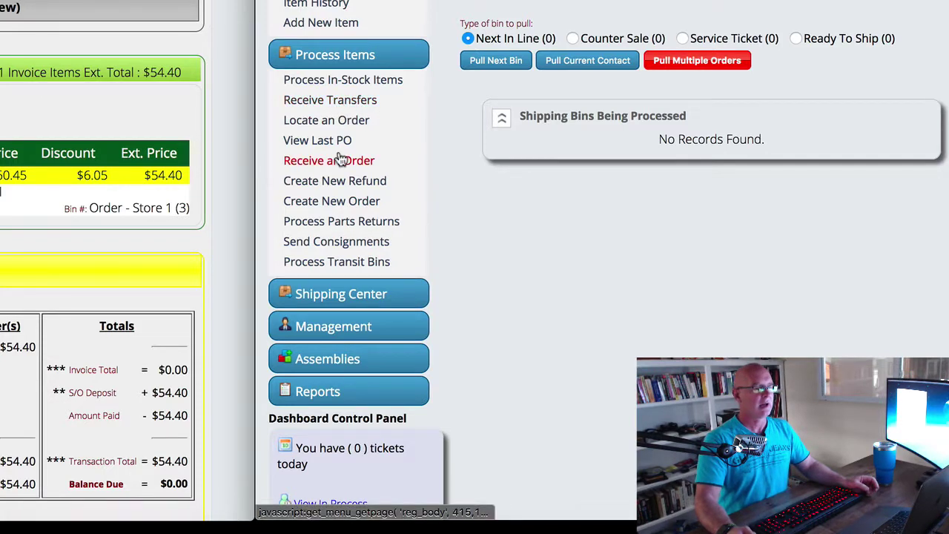
{"action": "left_click", "coordinate": [348, 57]}
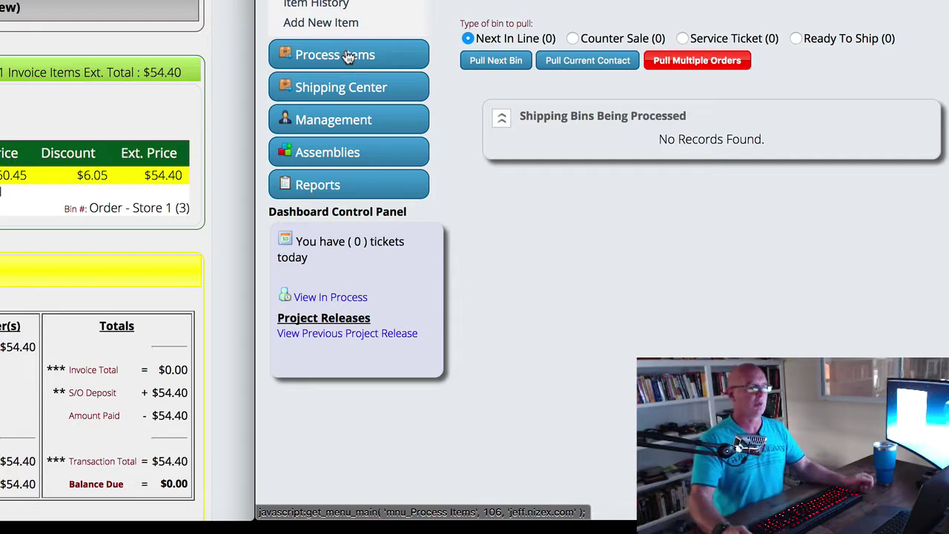
{"action": "left_click", "coordinate": [365, 91]}
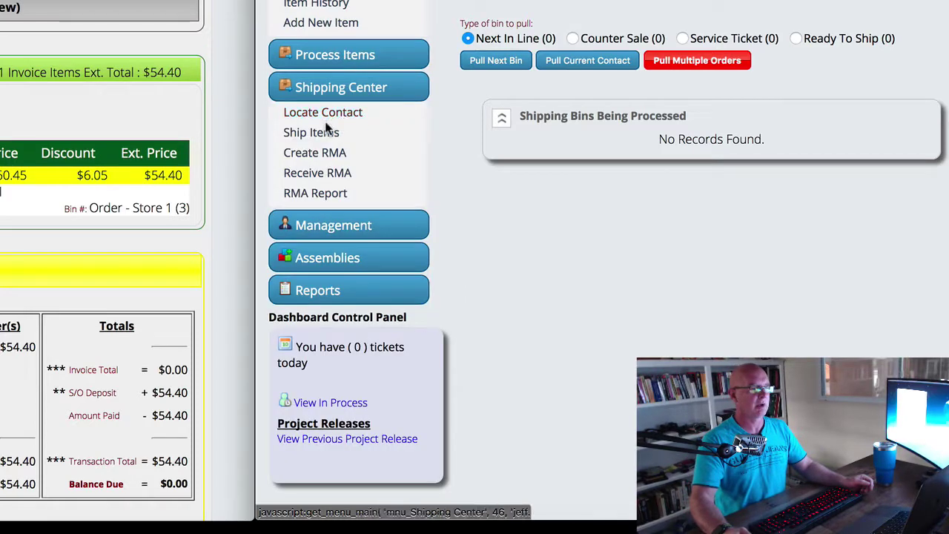
{"action": "left_click", "coordinate": [320, 136]}
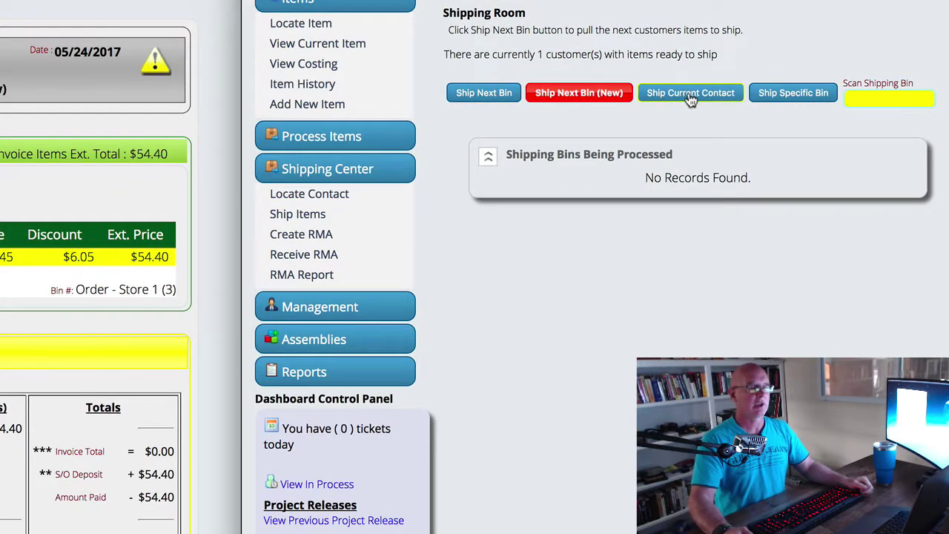
{"action": "left_click", "coordinate": [688, 99]}
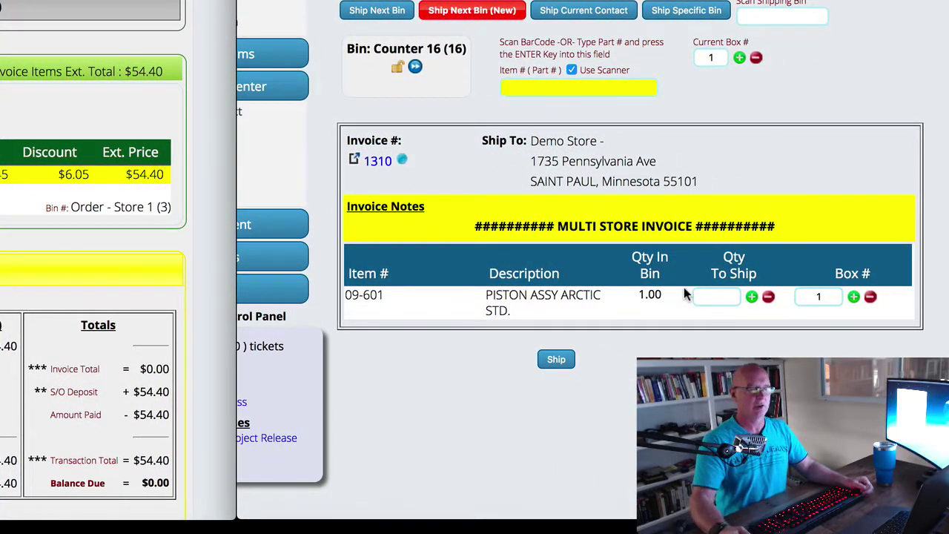
{"action": "left_click", "coordinate": [751, 297]}
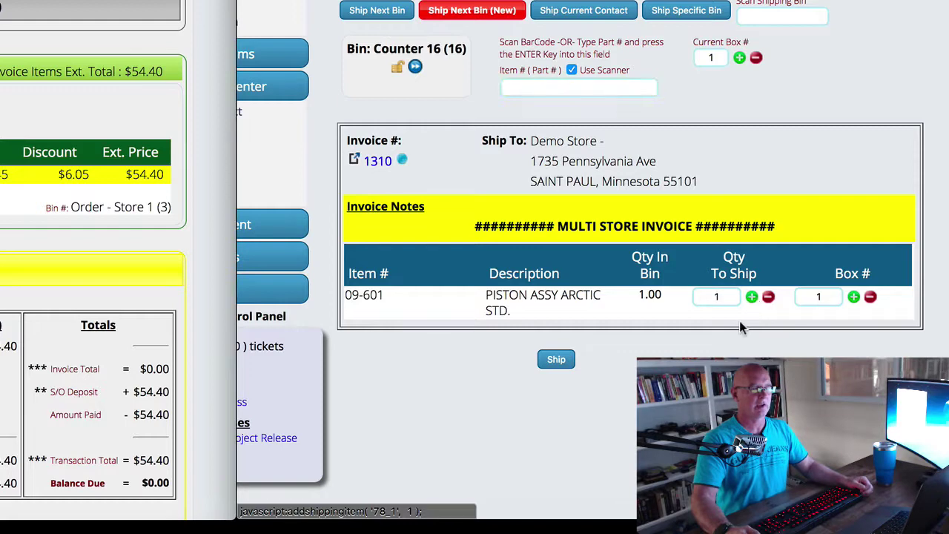
{"action": "left_click", "coordinate": [556, 360]}
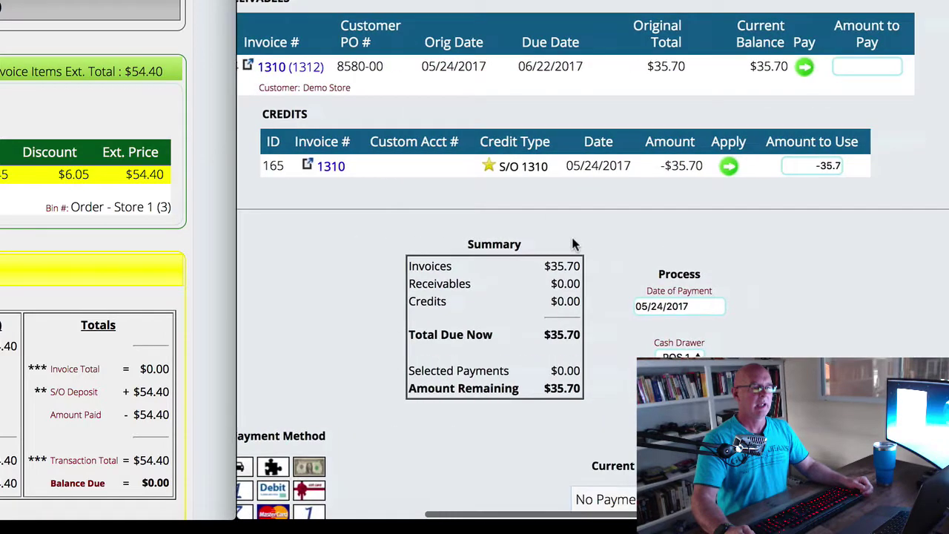
Apply the full $35.70 special order credit from invoice 1310 to the open Demo Store invoice and process the payment.
{"action": "scroll", "coordinate": [810, 3], "scroll_direction": "up", "scroll_amount": 2}
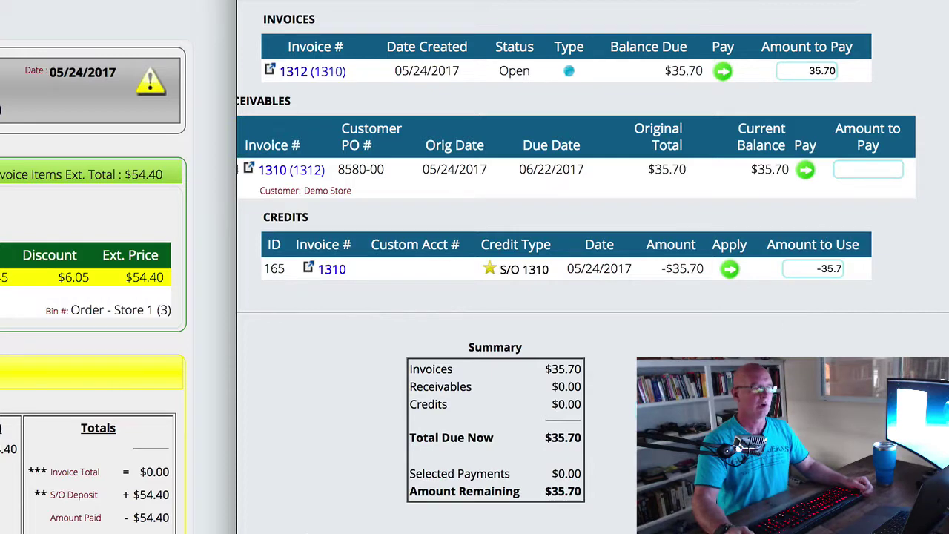
{"action": "scroll", "coordinate": [593, 267], "scroll_direction": "down", "scroll_amount": 1}
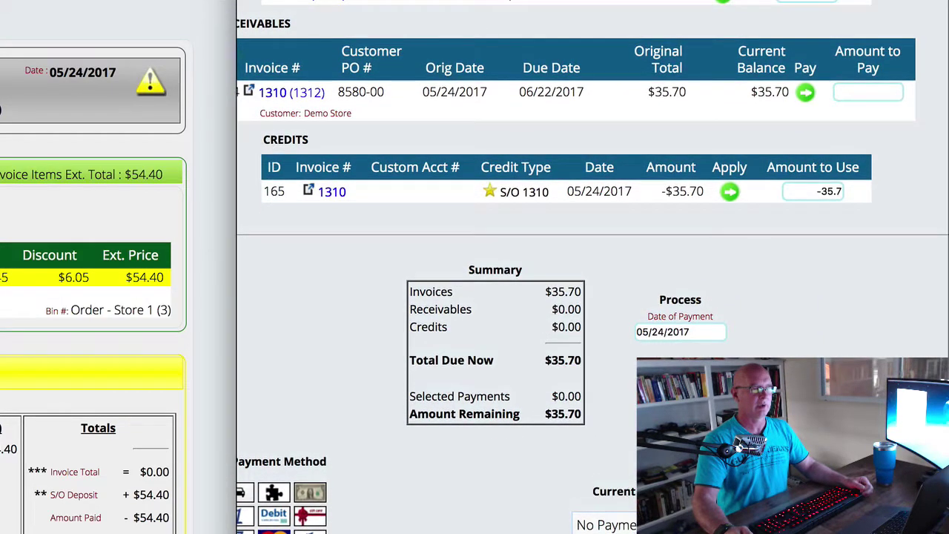
{"action": "scroll", "coordinate": [593, 267], "scroll_direction": "left", "scroll_amount": 3}
{"action": "scroll", "coordinate": [593, 267], "scroll_direction": "right", "scroll_amount": 1}
{"action": "scroll", "coordinate": [593, 267], "scroll_direction": "right", "scroll_amount": 2}
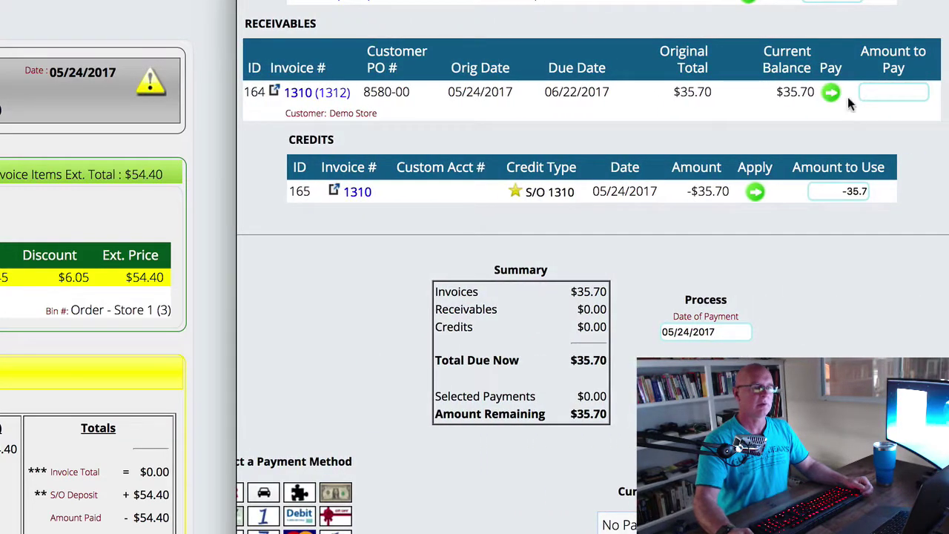
{"action": "left_click", "coordinate": [756, 192]}
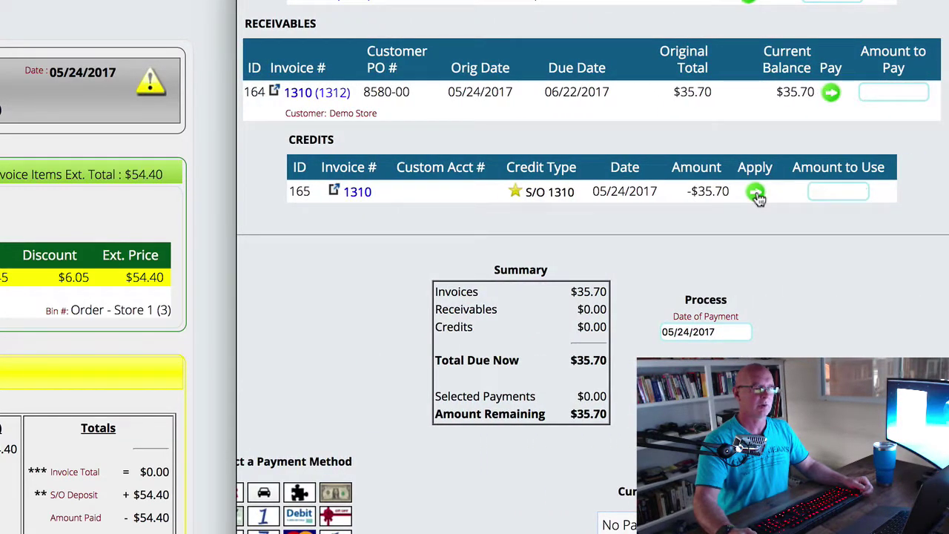
{"action": "left_click", "coordinate": [755, 192]}
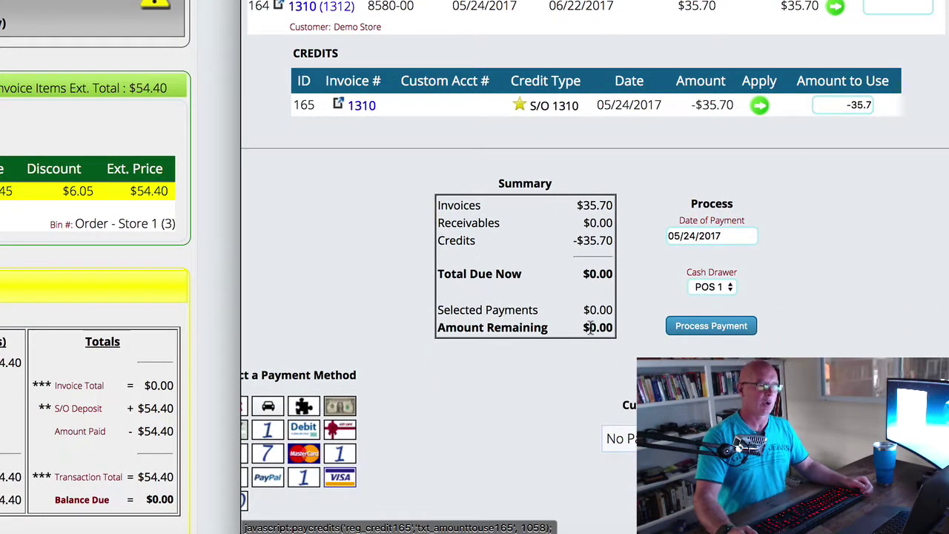
{"action": "left_click", "coordinate": [713, 329]}
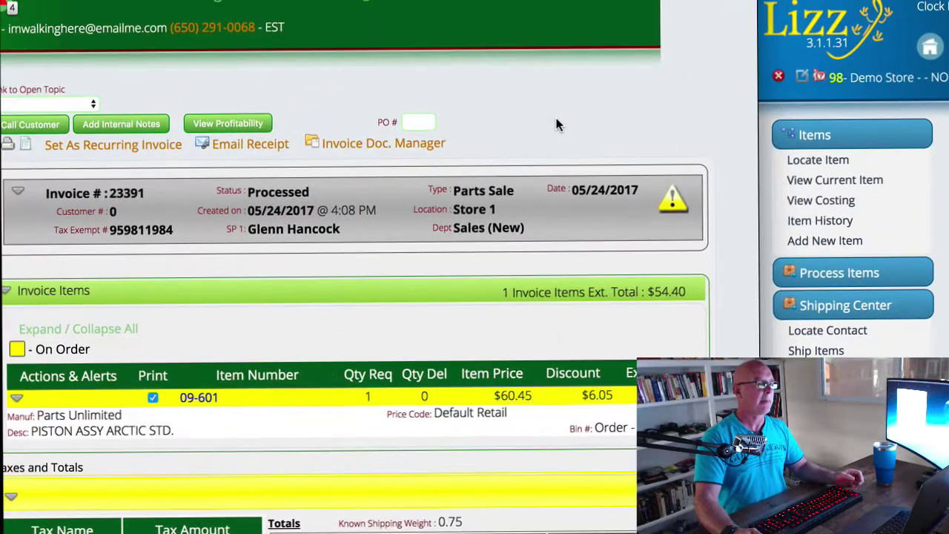
In the selling store's window, expand item 09-601 on the Special Order List and open its purchase order 8580-00.
{"action": "scroll", "coordinate": [277, 11], "scroll_direction": "left", "scroll_amount": 3}
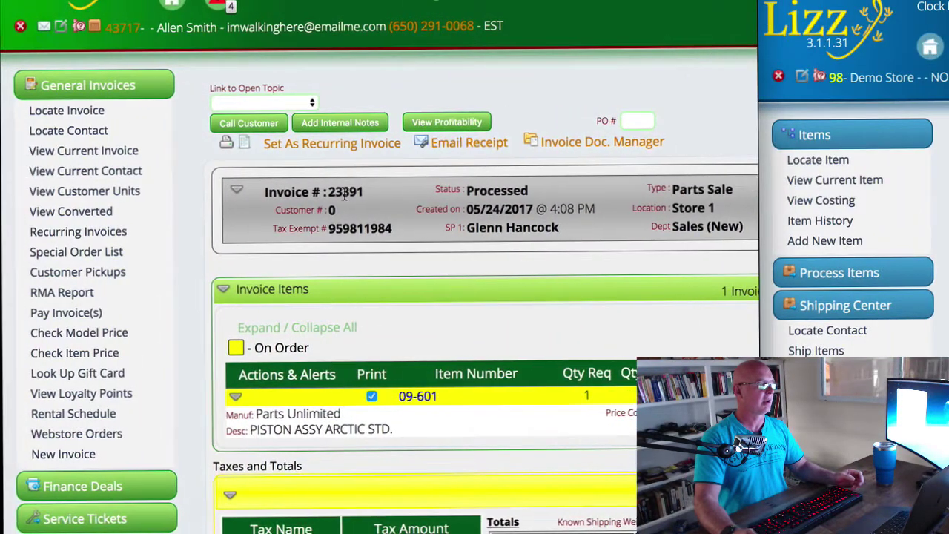
{"action": "left_click", "coordinate": [91, 251]}
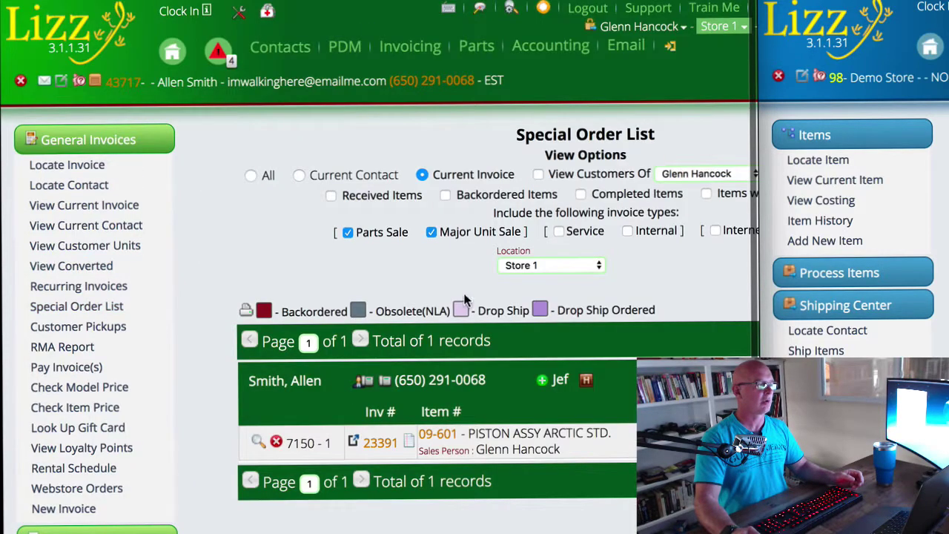
{"action": "left_click", "coordinate": [333, 437]}
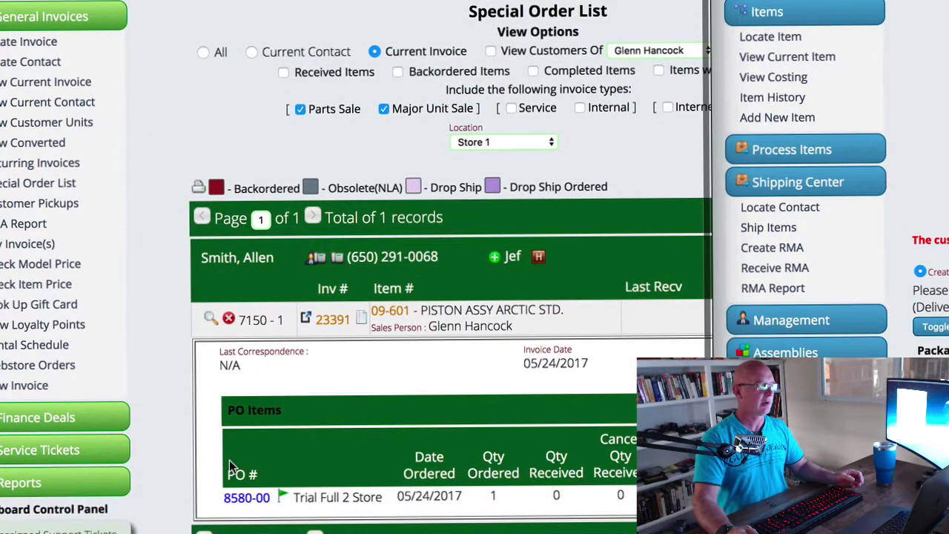
{"action": "left_click", "coordinate": [238, 502]}
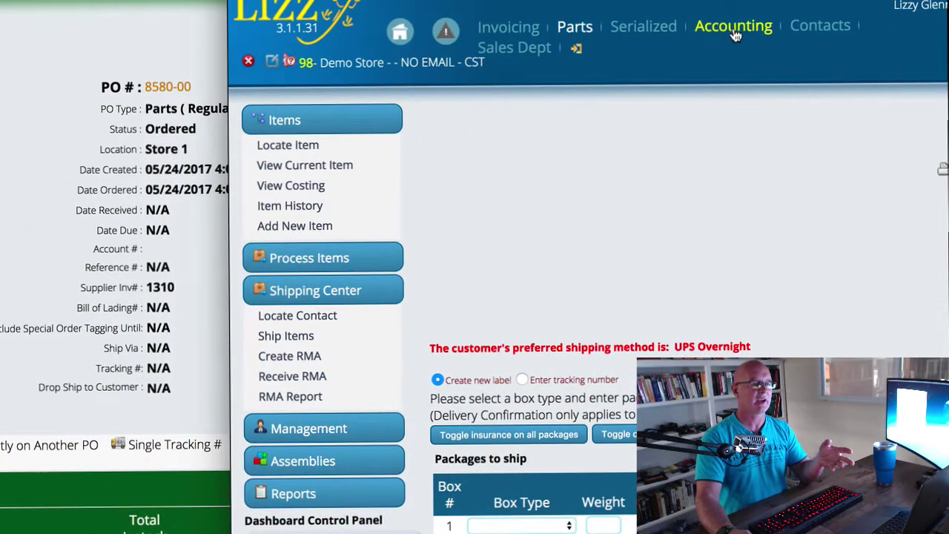
Switch to the supplying store's window and view the current contact's accounts receivable.
{"action": "left_click", "coordinate": [734, 35]}
{"action": "left_click", "coordinate": [307, 225]}
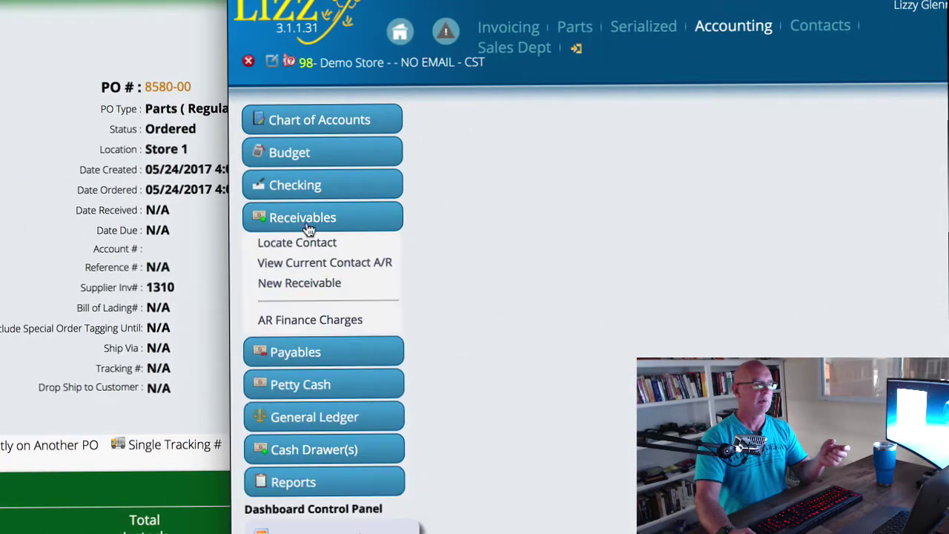
{"action": "left_click", "coordinate": [297, 268]}
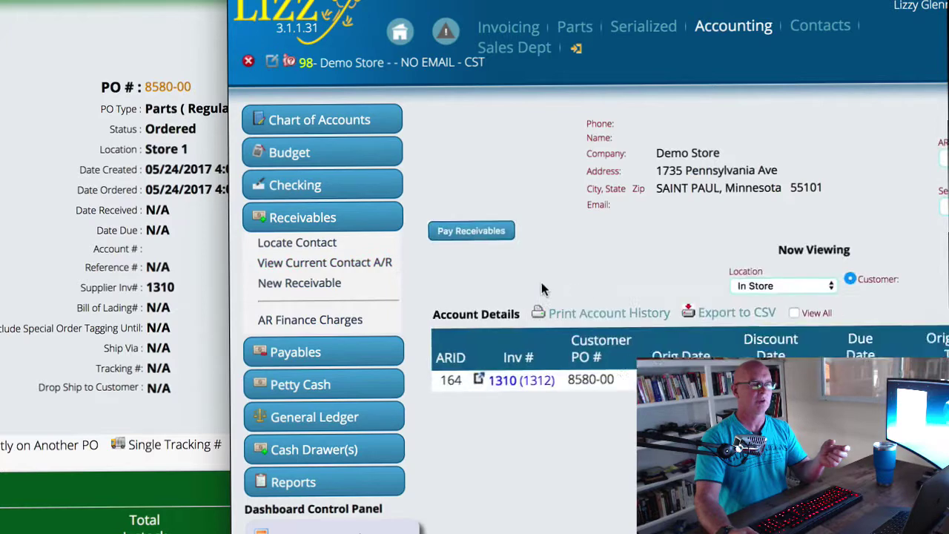